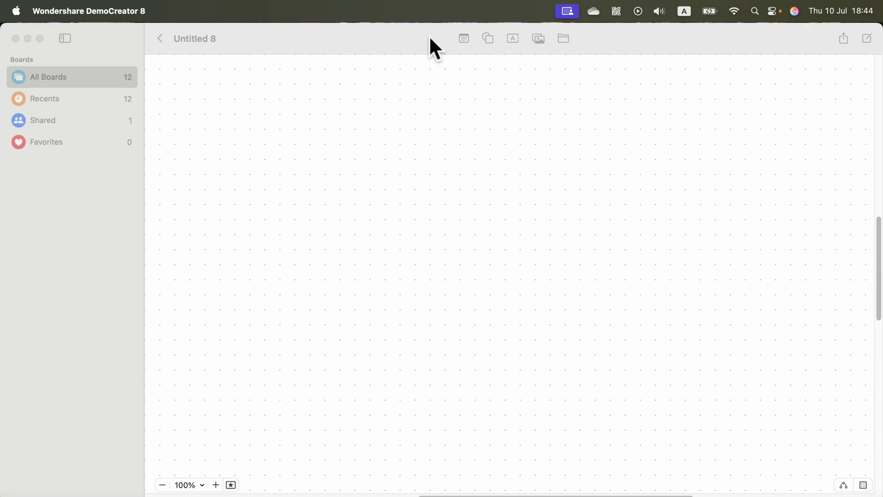
Insert the wireframe globe from the Places shapes and move it to the upper left
{"action": "left_click", "coordinate": [429, 38]}
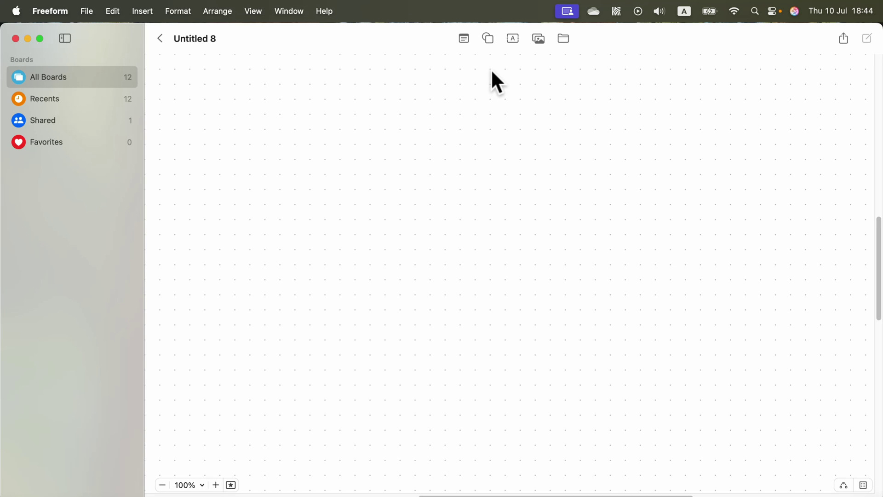
{"action": "left_click", "coordinate": [488, 38]}
{"action": "type", "text": "pri"}
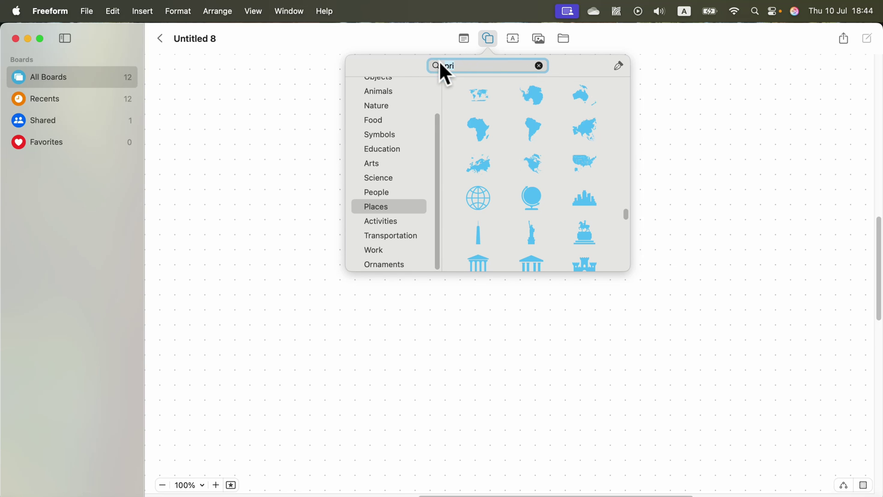
{"action": "left_click", "coordinate": [386, 105]}
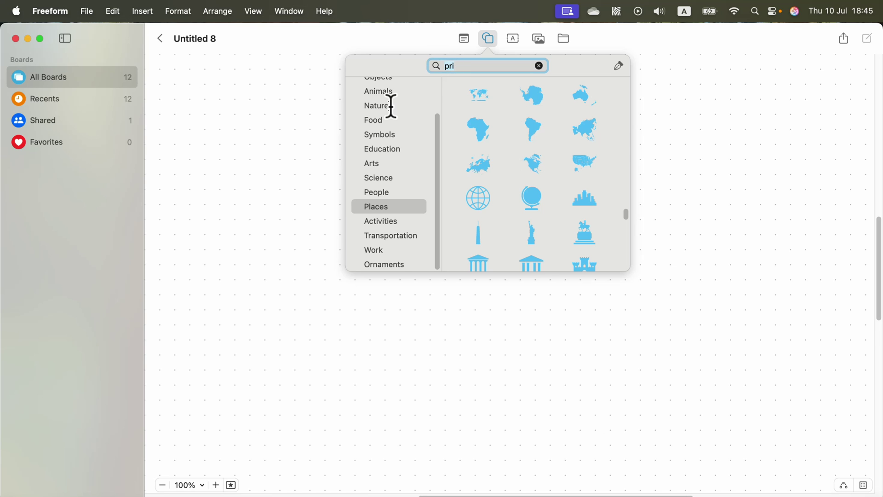
{"action": "left_click", "coordinate": [392, 149]}
{"action": "left_click", "coordinate": [375, 207]}
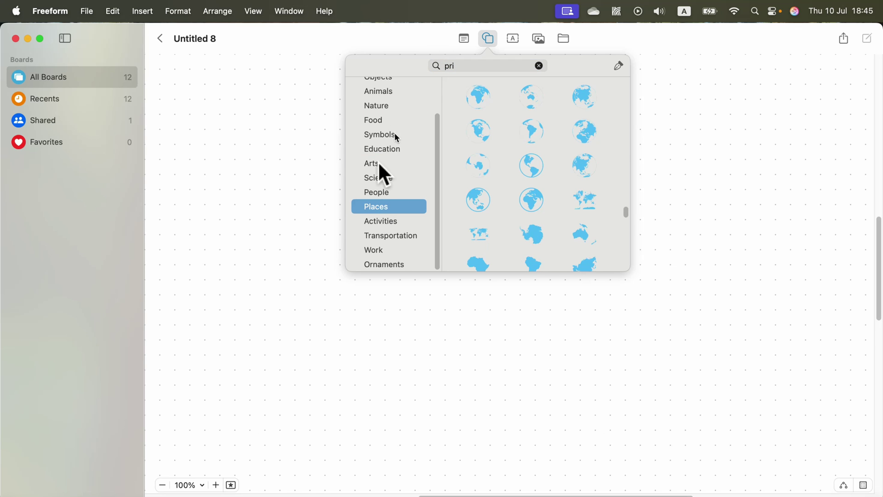
{"action": "left_click", "coordinate": [375, 190]}
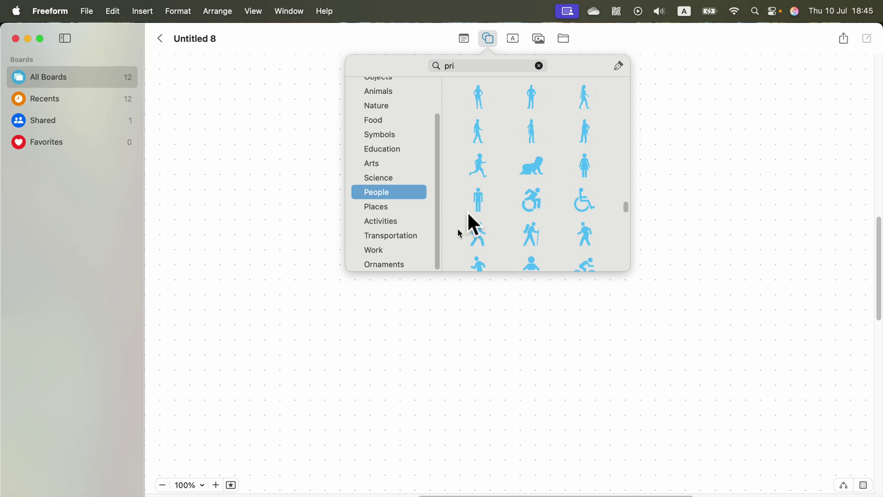
{"action": "left_click", "coordinate": [390, 206]}
{"action": "scroll", "coordinate": [531, 199], "scroll_direction": "down", "scroll_amount": 2}
{"action": "scroll", "coordinate": [529, 201], "scroll_direction": "down", "scroll_amount": 4}
{"action": "scroll", "coordinate": [527, 203], "scroll_direction": "down", "scroll_amount": 2}
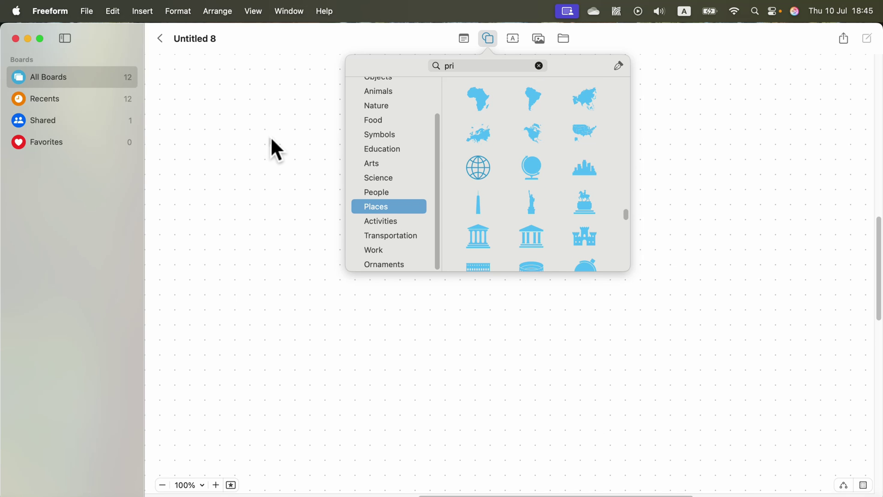
{"action": "left_click", "coordinate": [478, 166]}
{"action": "mouse_move", "coordinate": [480, 235]}
{"action": "left_mouse_down"}
{"action": "mouse_move", "coordinate": [395, 181]}
{"action": "mouse_move", "coordinate": [364, 132]}
{"action": "left_mouse_up"}
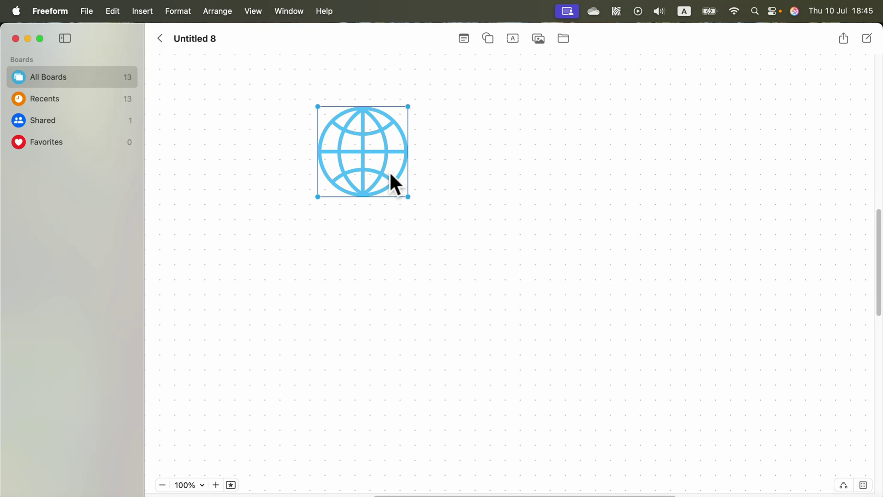
Insert the monitor from the Work shapes to the right of the globe
{"action": "left_click", "coordinate": [488, 39]}
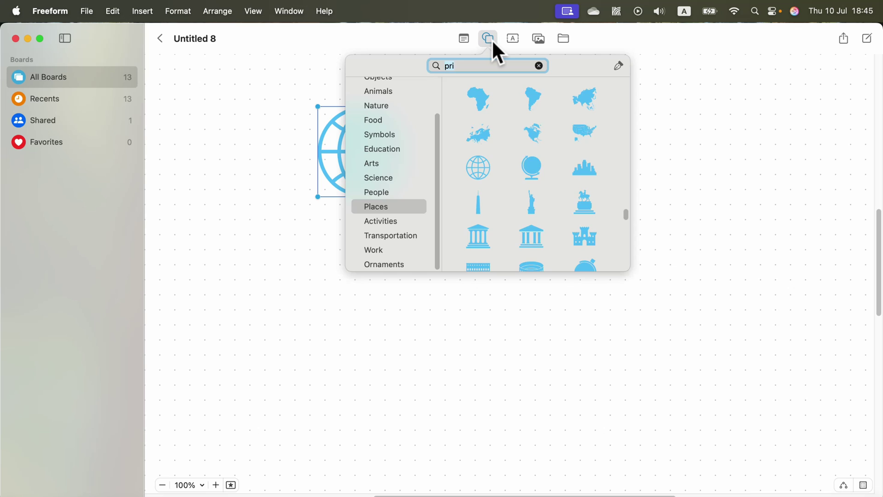
{"action": "left_click", "coordinate": [388, 247]}
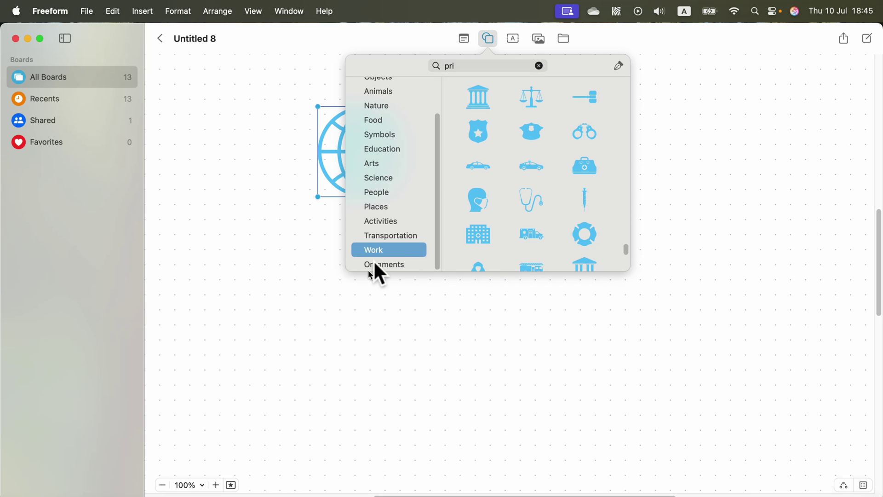
{"action": "scroll", "coordinate": [499, 207], "scroll_direction": "down", "scroll_amount": 3}
{"action": "scroll", "coordinate": [530, 198], "scroll_direction": "down", "scroll_amount": 3}
{"action": "scroll", "coordinate": [531, 186], "scroll_direction": "down", "scroll_amount": 3}
{"action": "scroll", "coordinate": [528, 176], "scroll_direction": "down", "scroll_amount": 3}
{"action": "scroll", "coordinate": [524, 184], "scroll_direction": "down", "scroll_amount": 3}
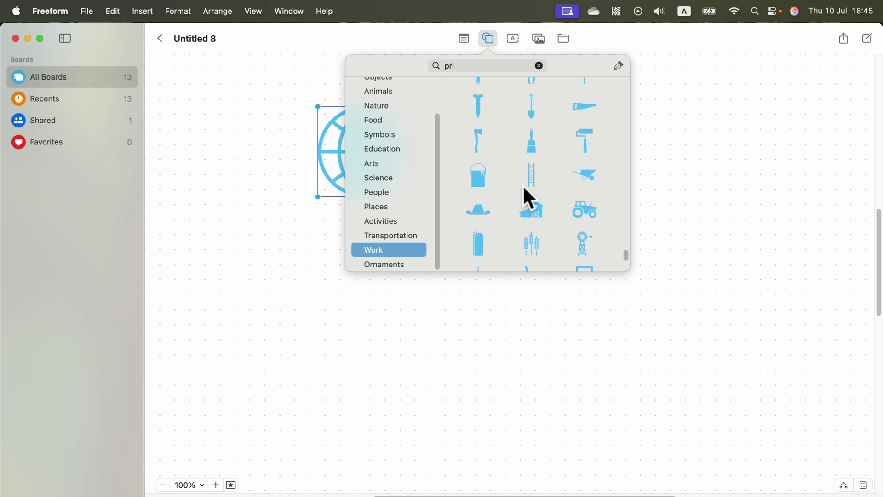
{"action": "scroll", "coordinate": [523, 184], "scroll_direction": "down", "scroll_amount": 3}
{"action": "scroll", "coordinate": [522, 196], "scroll_direction": "down", "scroll_amount": 2}
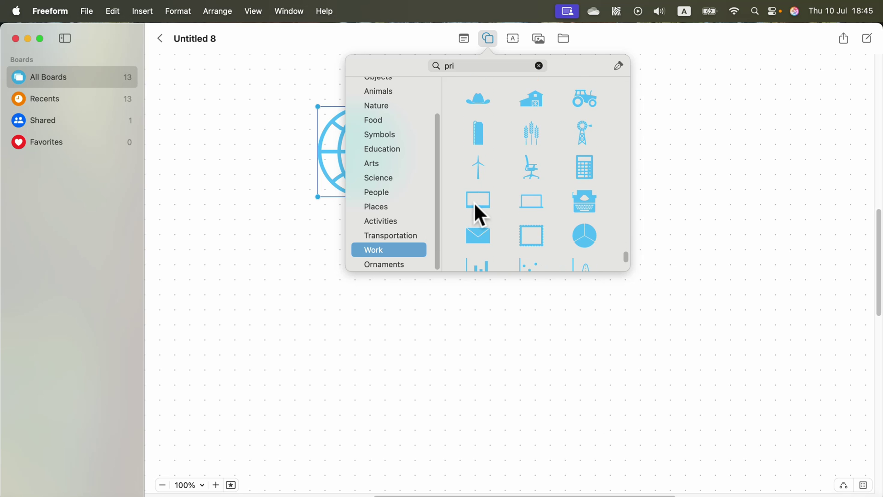
{"action": "left_click", "coordinate": [478, 201]}
{"action": "mouse_move", "coordinate": [494, 284]}
{"action": "left_mouse_down"}
{"action": "mouse_move", "coordinate": [538, 216]}
{"action": "mouse_move", "coordinate": [530, 180]}
{"action": "left_mouse_up"}
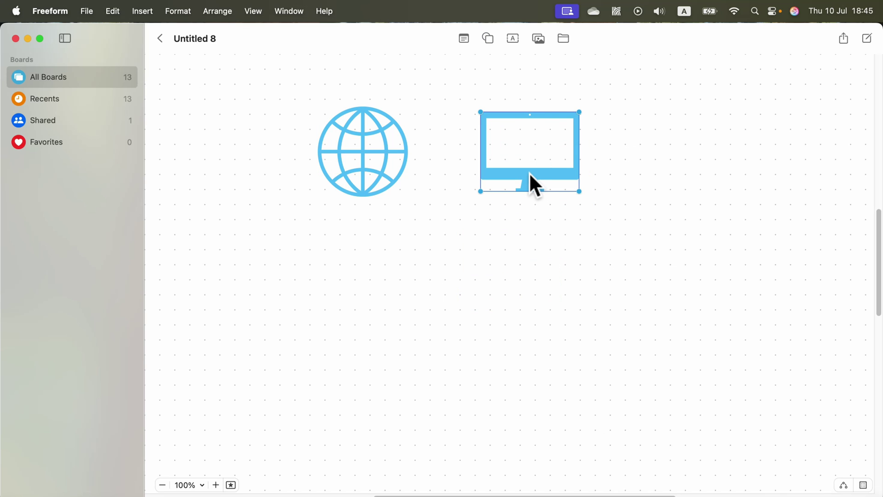
Duplicate the monitor twice into a right-hand column and move the globe down-left
{"action": "mouse_move", "coordinate": [537, 185]}
{"action": "left_mouse_down"}
{"action": "mouse_move", "coordinate": [480, 317]}
{"action": "mouse_move", "coordinate": [696, 270]}
{"action": "left_mouse_up"}
{"action": "key", "text": "super+d"}
{"action": "left_click_drag", "start_coordinate": [379, 152], "coordinate": [349, 134]}
{"action": "left_click_drag", "start_coordinate": [552, 165], "coordinate": [722, 139]}
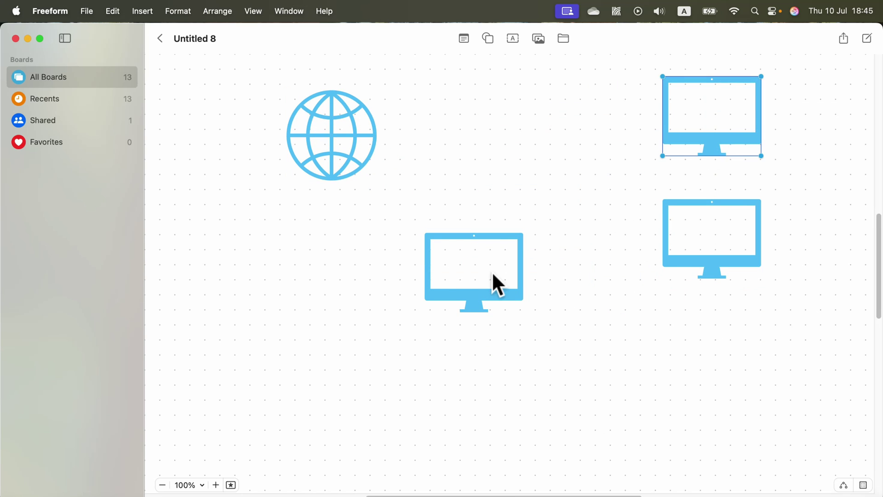
{"action": "mouse_move", "coordinate": [492, 275]}
{"action": "left_mouse_down"}
{"action": "mouse_move", "coordinate": [749, 386]}
{"action": "mouse_move", "coordinate": [737, 373]}
{"action": "left_mouse_up"}
{"action": "left_click_drag", "start_coordinate": [274, 145], "coordinate": [317, 255]}
{"action": "mouse_move", "coordinate": [347, 129]}
{"action": "left_mouse_down"}
{"action": "mouse_move", "coordinate": [259, 235]}
{"action": "mouse_move", "coordinate": [278, 233]}
{"action": "left_mouse_up"}
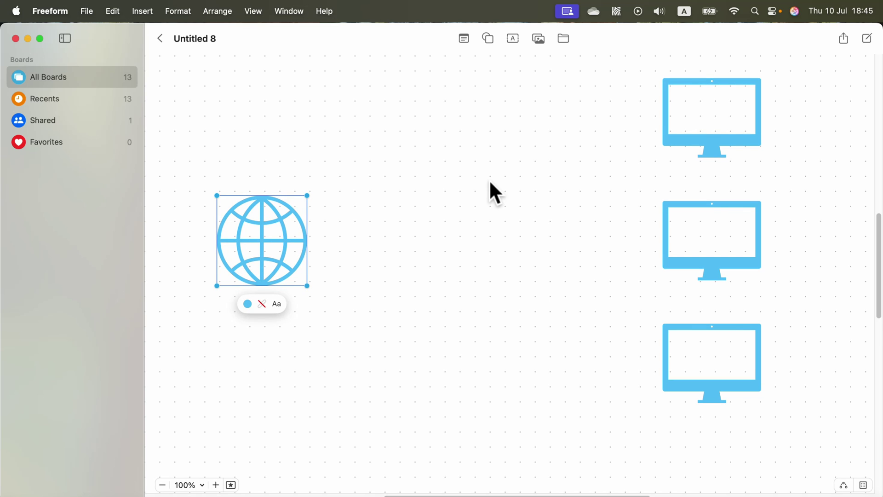
Insert a Geometry cylinder, resize it, and place it level with the middle monitor
{"action": "left_click", "coordinate": [488, 37]}
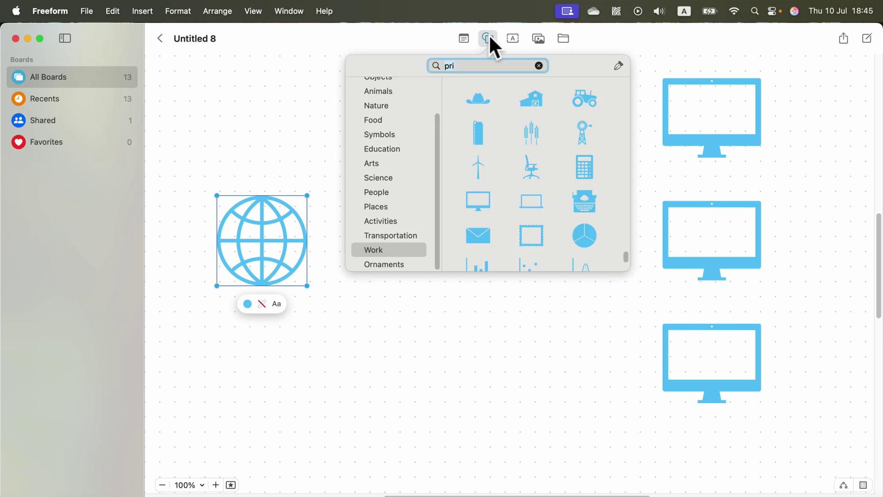
{"action": "scroll", "coordinate": [553, 235], "scroll_direction": "down", "scroll_amount": 5}
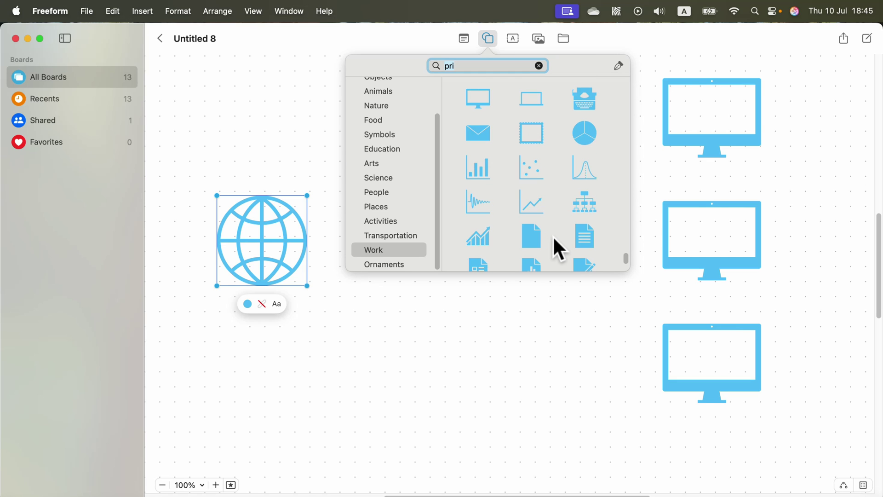
{"action": "scroll", "coordinate": [551, 237], "scroll_direction": "down", "scroll_amount": 5}
{"action": "scroll", "coordinate": [549, 235], "scroll_direction": "up", "scroll_amount": 5}
{"action": "scroll", "coordinate": [476, 200], "scroll_direction": "up", "scroll_amount": 5}
{"action": "scroll", "coordinate": [399, 172], "scroll_direction": "up", "scroll_amount": 3}
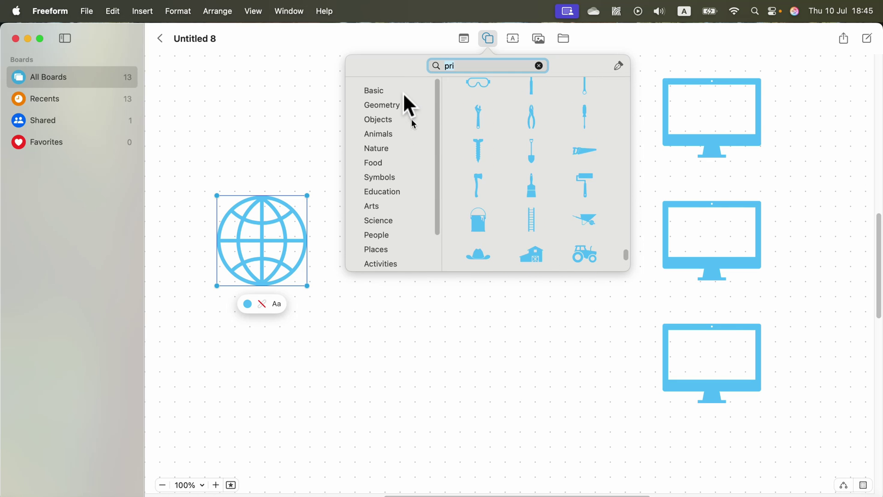
{"action": "left_click", "coordinate": [393, 105]}
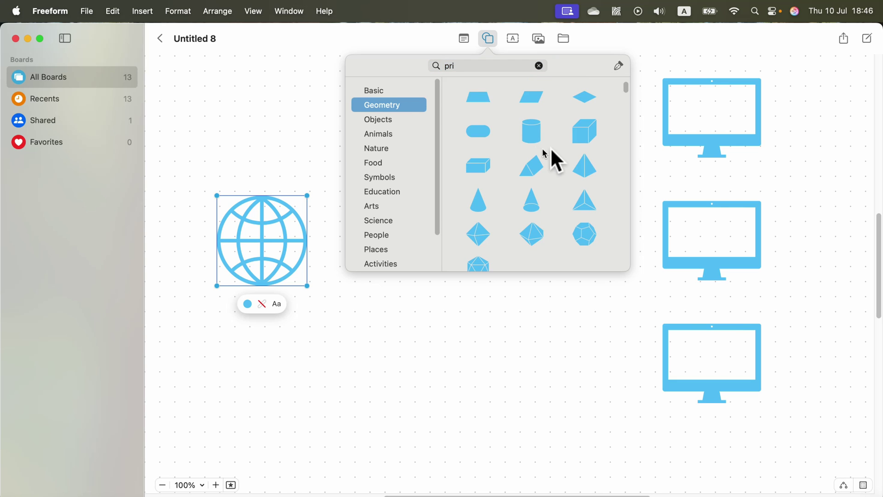
{"action": "left_click", "coordinate": [532, 130]}
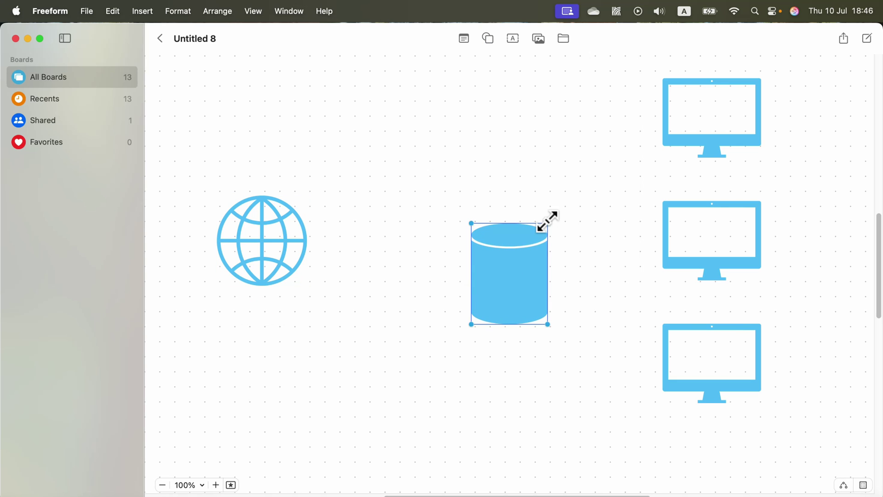
{"action": "mouse_move", "coordinate": [549, 222]}
{"action": "left_mouse_down"}
{"action": "mouse_move", "coordinate": [523, 287]}
{"action": "mouse_move", "coordinate": [483, 283]}
{"action": "mouse_move", "coordinate": [502, 314]}
{"action": "mouse_move", "coordinate": [491, 254]}
{"action": "mouse_move", "coordinate": [517, 287]}
{"action": "left_mouse_up"}
{"action": "left_click_drag", "start_coordinate": [487, 251], "coordinate": [490, 250]}
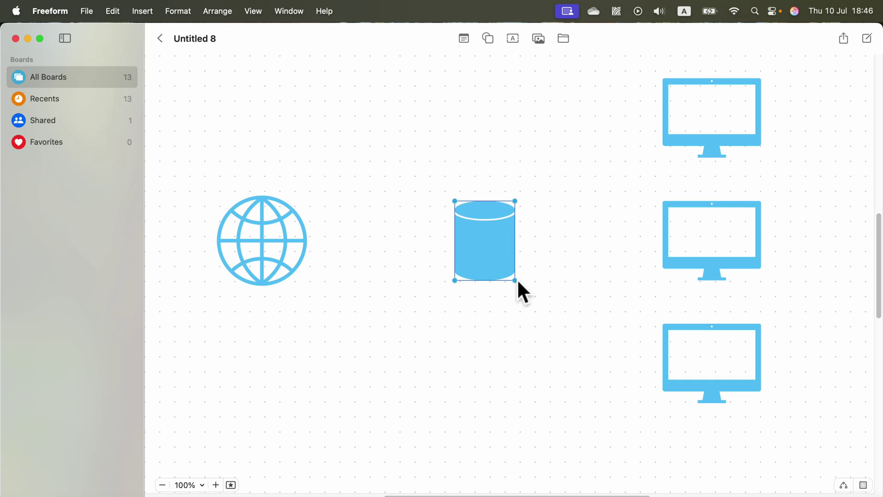
{"action": "mouse_move", "coordinate": [516, 278]}
{"action": "left_mouse_down"}
{"action": "mouse_move", "coordinate": [491, 250]}
{"action": "mouse_move", "coordinate": [499, 266]}
{"action": "mouse_move", "coordinate": [483, 262]}
{"action": "left_mouse_up"}
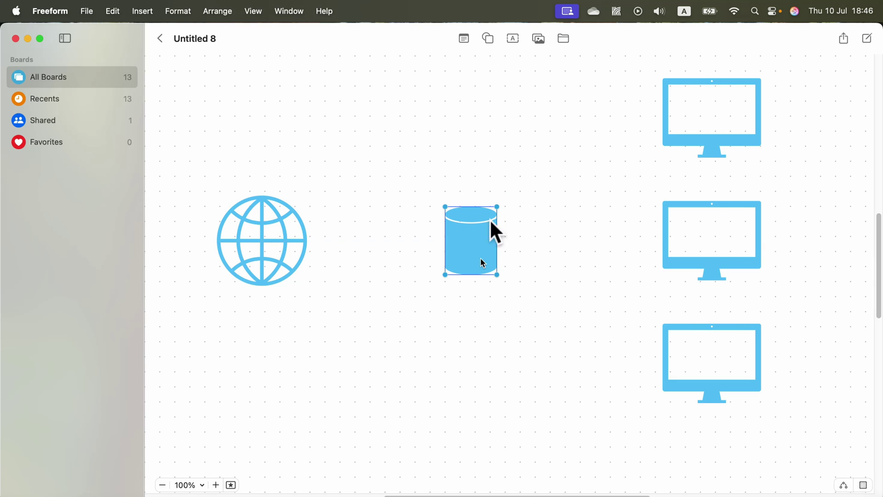
Insert the Wi-Fi symbol found by searching "wi", shrink it, and place it above the cylinder
{"action": "left_click", "coordinate": [488, 39]}
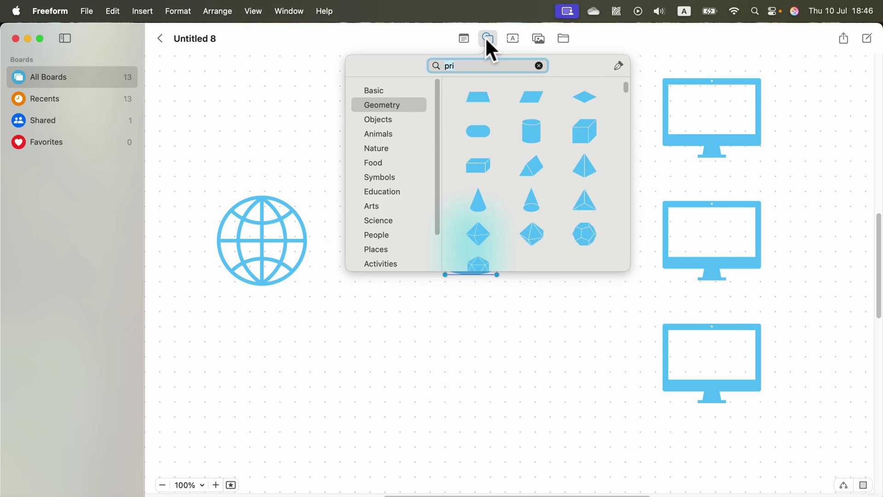
{"action": "scroll", "coordinate": [424, 207], "scroll_direction": "down", "scroll_amount": 3}
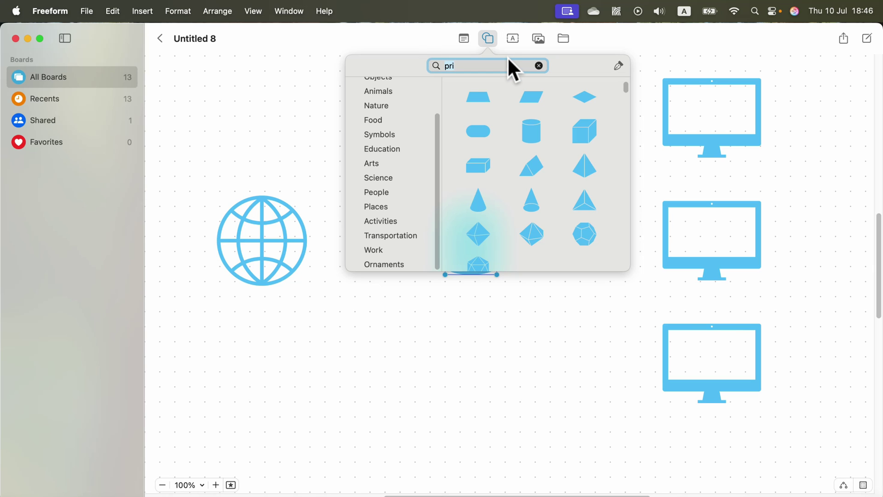
{"action": "type", "text": "wi"}
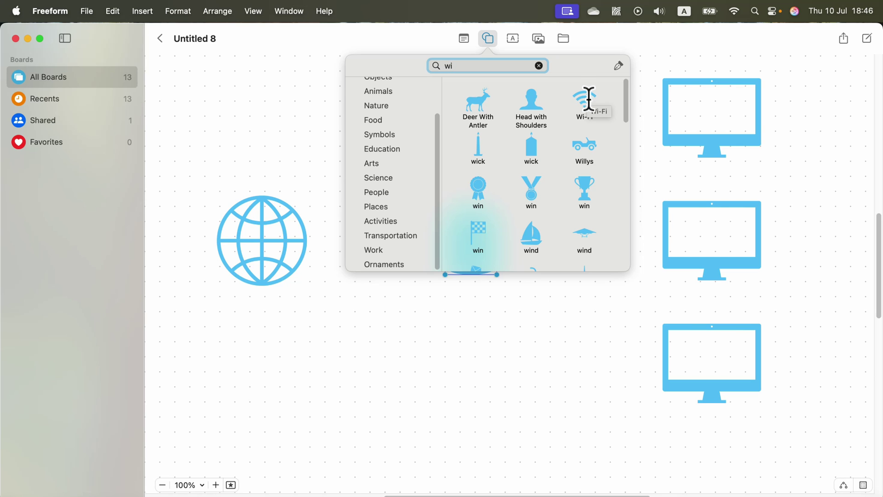
{"action": "left_click", "coordinate": [588, 99]}
{"action": "left_click_drag", "start_coordinate": [531, 279], "coordinate": [485, 186]}
{"action": "mouse_move", "coordinate": [522, 143]}
{"action": "left_mouse_down"}
{"action": "mouse_move", "coordinate": [518, 137]}
{"action": "mouse_move", "coordinate": [493, 162]}
{"action": "left_mouse_up"}
Shrink the cylinder and move it beneath the Wi-Fi symbol
{"action": "left_click", "coordinate": [470, 235]}
{"action": "left_click", "coordinate": [501, 223]}
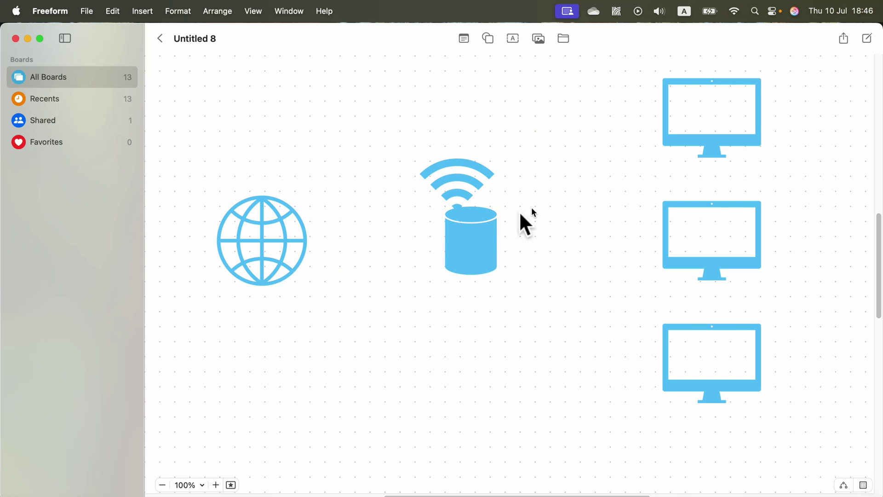
{"action": "left_click", "coordinate": [476, 241]}
{"action": "left_click_drag", "start_coordinate": [494, 200], "coordinate": [486, 211]}
{"action": "mouse_move", "coordinate": [476, 242]}
{"action": "left_mouse_down"}
{"action": "mouse_move", "coordinate": [476, 262]}
{"action": "mouse_move", "coordinate": [470, 252]}
{"action": "left_mouse_up"}
Unite the marquee-selected Wi-Fi symbol and cylinder, then nudge the result right
{"action": "left_click", "coordinate": [538, 214]}
{"action": "left_click_drag", "start_coordinate": [563, 115], "coordinate": [391, 331]}
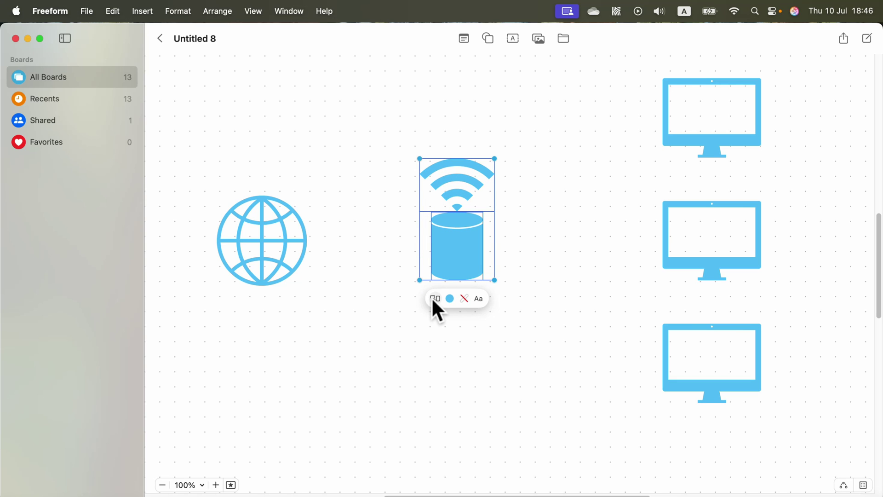
{"action": "left_click", "coordinate": [434, 298]}
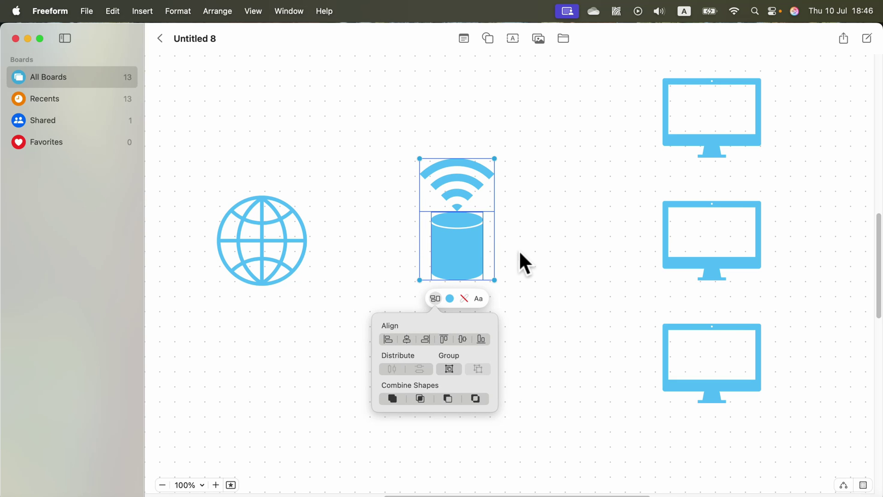
{"action": "left_click", "coordinate": [392, 398]}
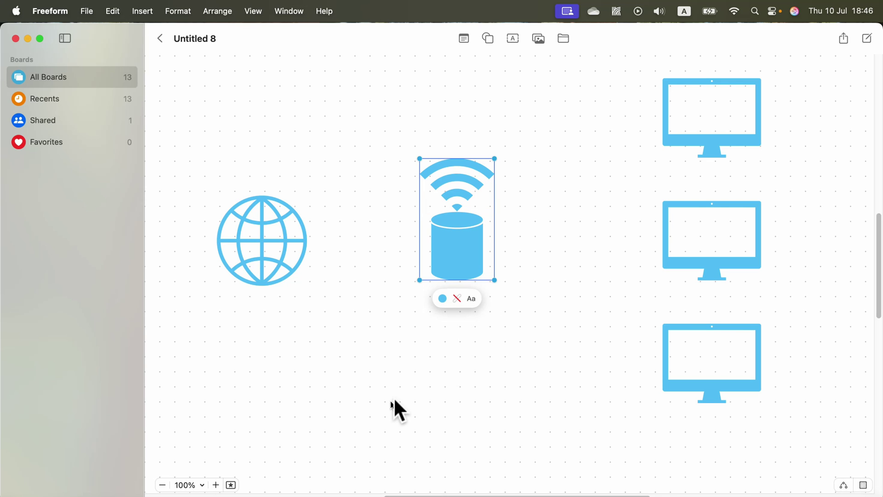
{"action": "mouse_move", "coordinate": [470, 251]}
{"action": "left_mouse_down"}
{"action": "mouse_move", "coordinate": [485, 275]}
{"action": "mouse_move", "coordinate": [477, 273]}
{"action": "left_mouse_up"}
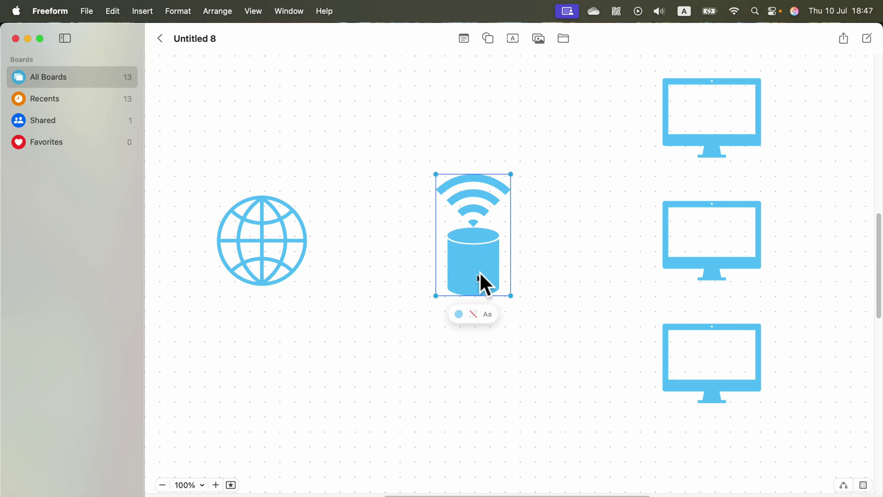
Enable connectors and link the middle monitor to the router
{"action": "left_click", "coordinate": [551, 243]}
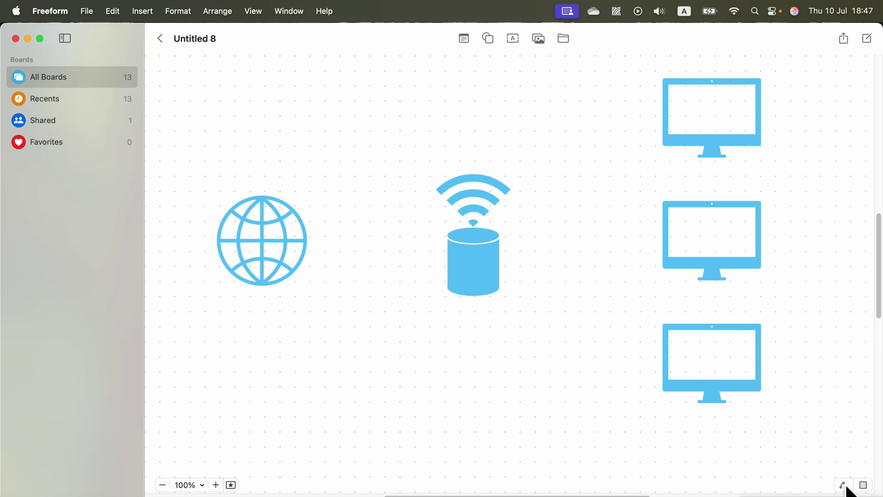
{"action": "left_click", "coordinate": [842, 486]}
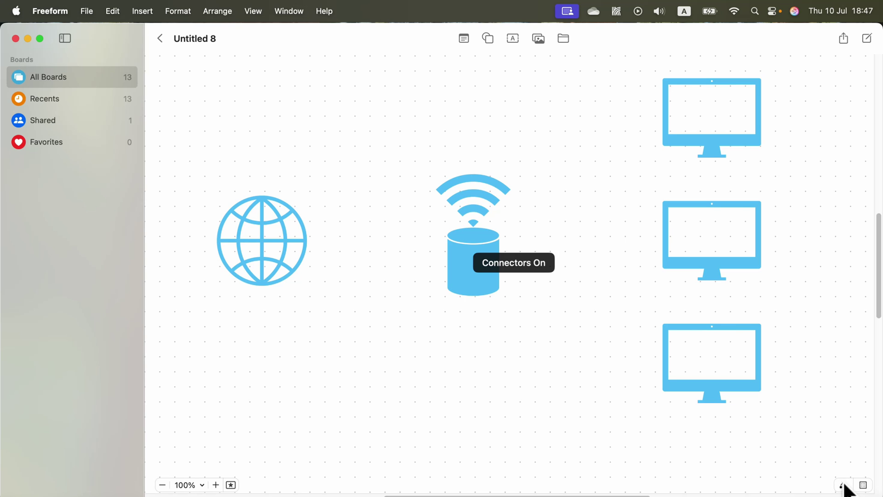
{"action": "left_click", "coordinate": [706, 265]}
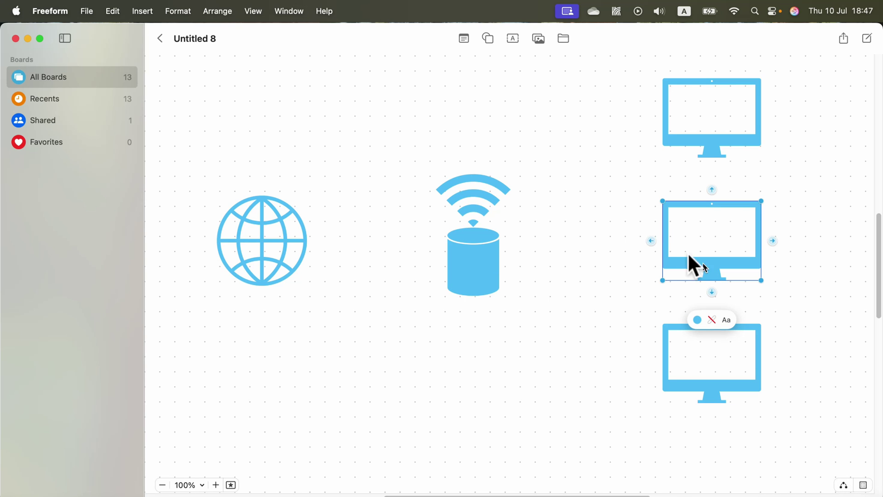
{"action": "left_click_drag", "start_coordinate": [650, 239], "coordinate": [554, 256]}
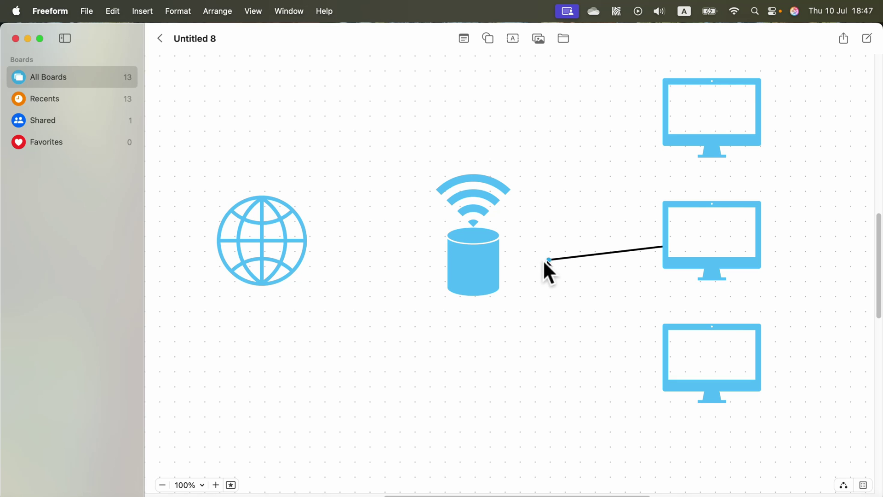
{"action": "mouse_move", "coordinate": [554, 255]}
{"action": "left_mouse_down"}
{"action": "mouse_move", "coordinate": [498, 271]}
{"action": "mouse_move", "coordinate": [512, 235]}
{"action": "left_mouse_up"}
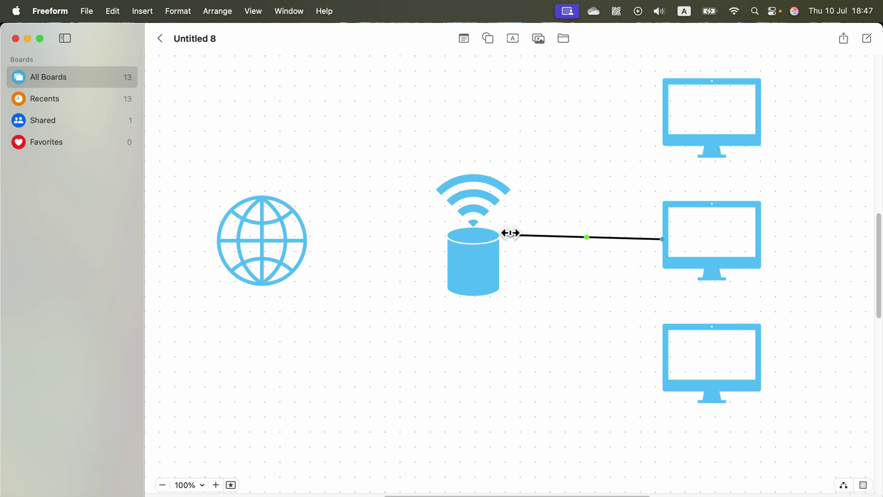
Link the top and bottom monitors to the router with connectors
{"action": "left_click", "coordinate": [685, 141]}
{"action": "left_click", "coordinate": [644, 135]}
{"action": "left_click_drag", "start_coordinate": [650, 118], "coordinate": [508, 232]}
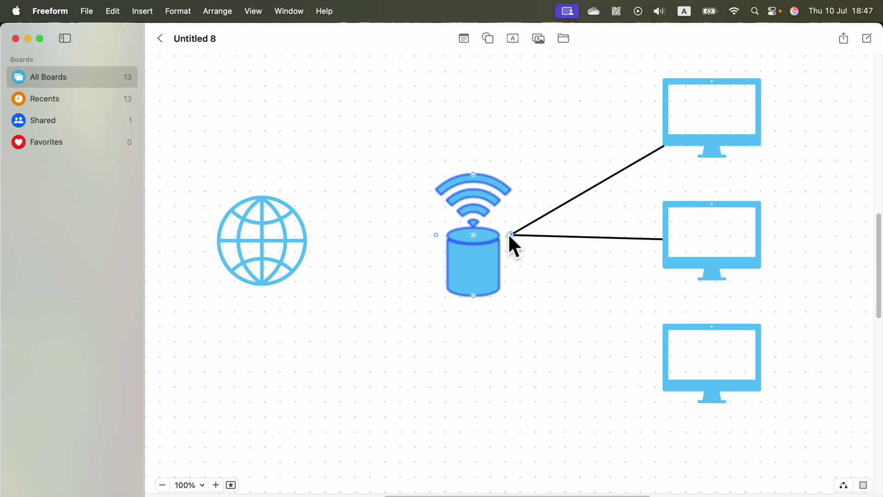
{"action": "left_click", "coordinate": [690, 343]}
{"action": "left_click_drag", "start_coordinate": [651, 364], "coordinate": [508, 233]}
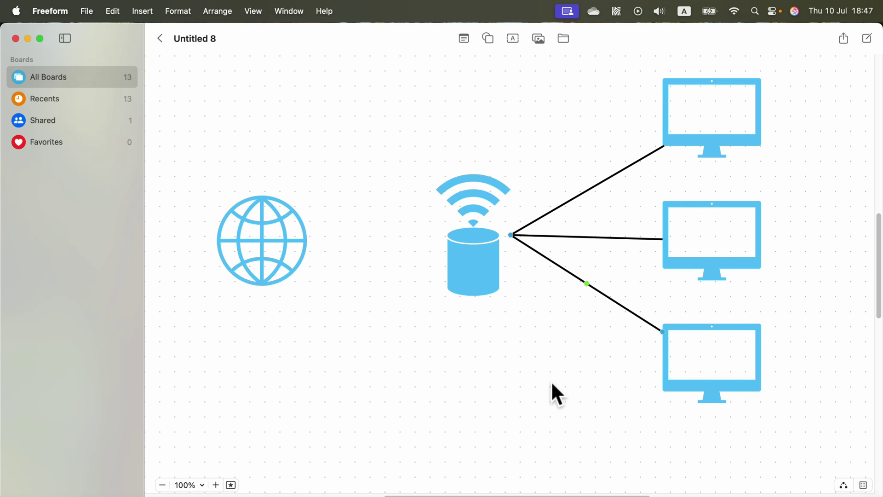
Make the top monitor's connector a right-angled elbow and reroute its run near the router
{"action": "left_click", "coordinate": [604, 186]}
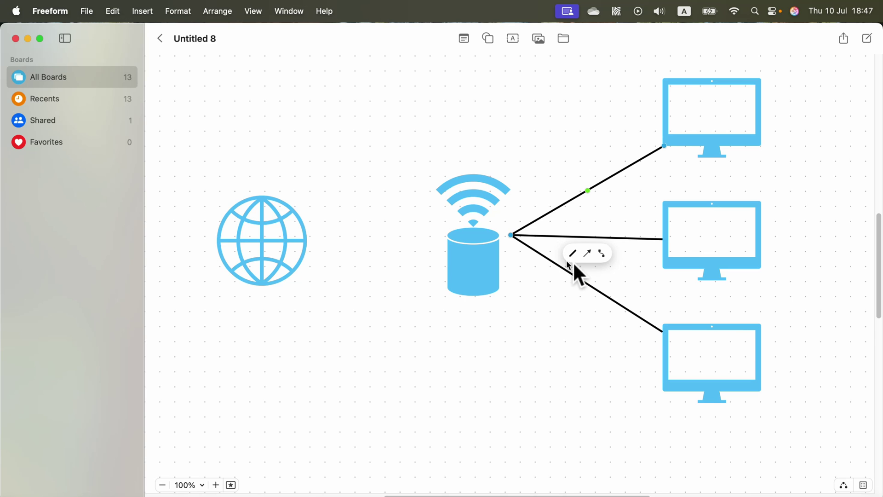
{"action": "left_click", "coordinate": [599, 253]}
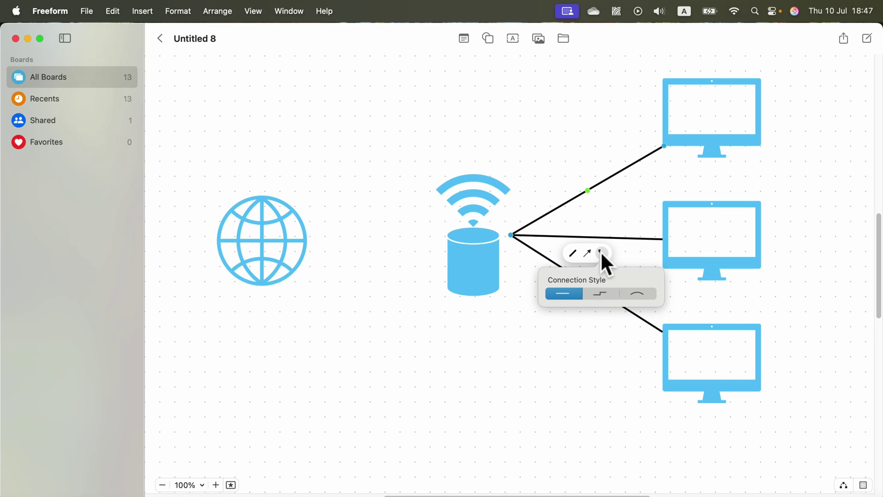
{"action": "left_click", "coordinate": [600, 295]}
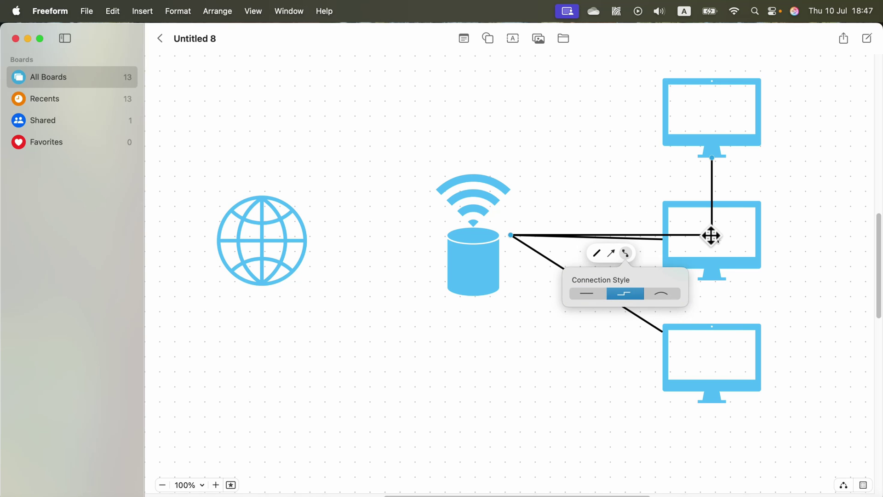
{"action": "left_click_drag", "start_coordinate": [713, 234], "coordinate": [504, 164]}
Make the bottom connector an elbow, shift its vertical run left, and reposition the monitors
{"action": "left_click", "coordinate": [589, 285]}
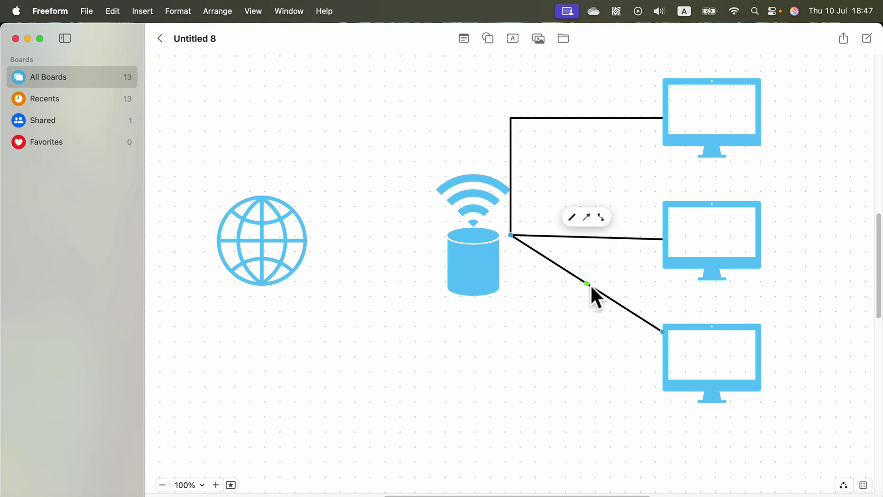
{"action": "left_click", "coordinate": [599, 217]}
{"action": "left_click", "coordinate": [596, 190]}
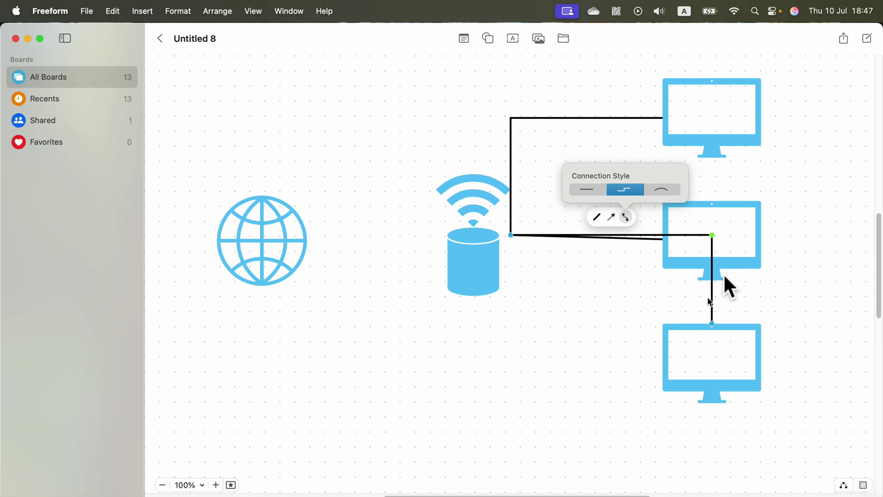
{"action": "mouse_move", "coordinate": [710, 241]}
{"action": "left_mouse_down"}
{"action": "mouse_move", "coordinate": [604, 356]}
{"action": "mouse_move", "coordinate": [527, 359]}
{"action": "left_mouse_up"}
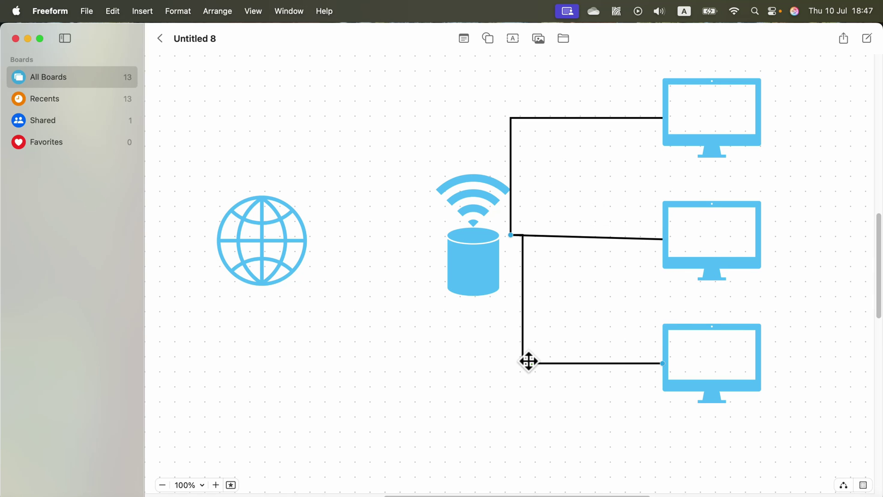
{"action": "left_click", "coordinate": [587, 238]}
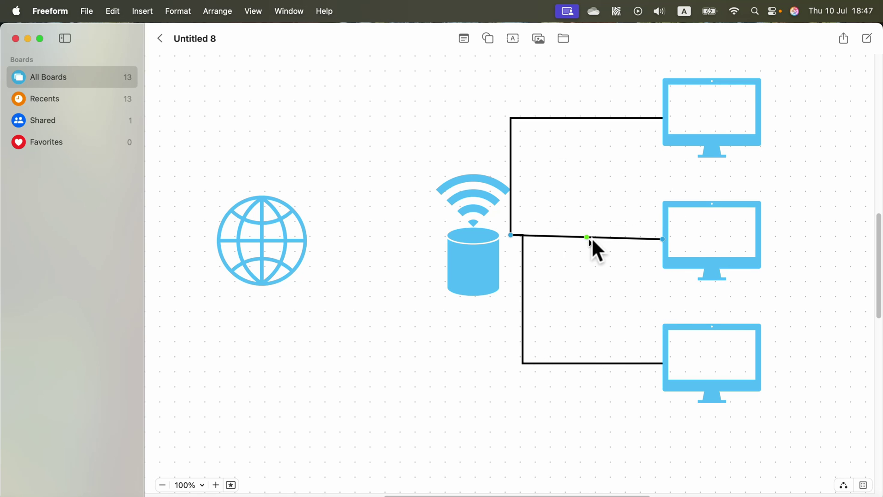
{"action": "left_click_drag", "start_coordinate": [720, 274], "coordinate": [718, 267]}
{"action": "mouse_move", "coordinate": [665, 395]}
{"action": "left_mouse_down"}
{"action": "mouse_move", "coordinate": [673, 391]}
{"action": "mouse_move", "coordinate": [441, 160]}
{"action": "left_mouse_up"}
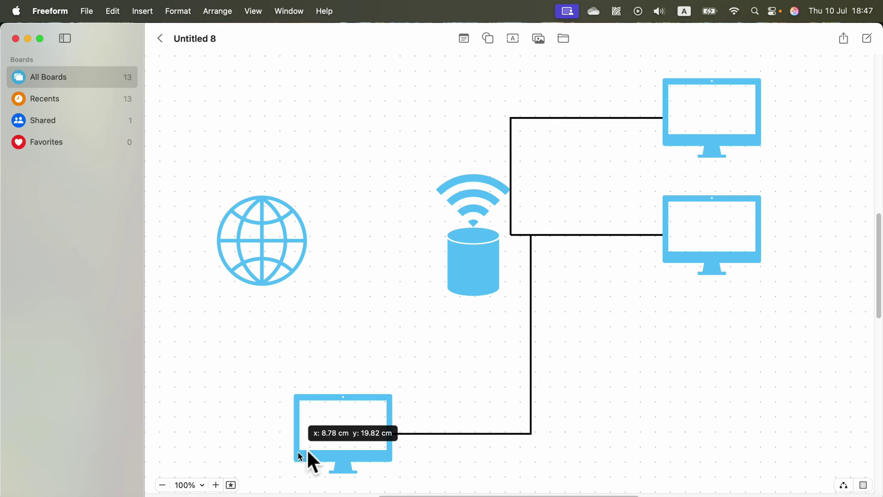
Return the bottom monitor to the lower right and align its connector with the router edge
{"action": "mouse_move", "coordinate": [441, 160]}
{"action": "left_mouse_down"}
{"action": "mouse_move", "coordinate": [752, 419]}
{"action": "mouse_move", "coordinate": [510, 408]}
{"action": "left_mouse_up"}
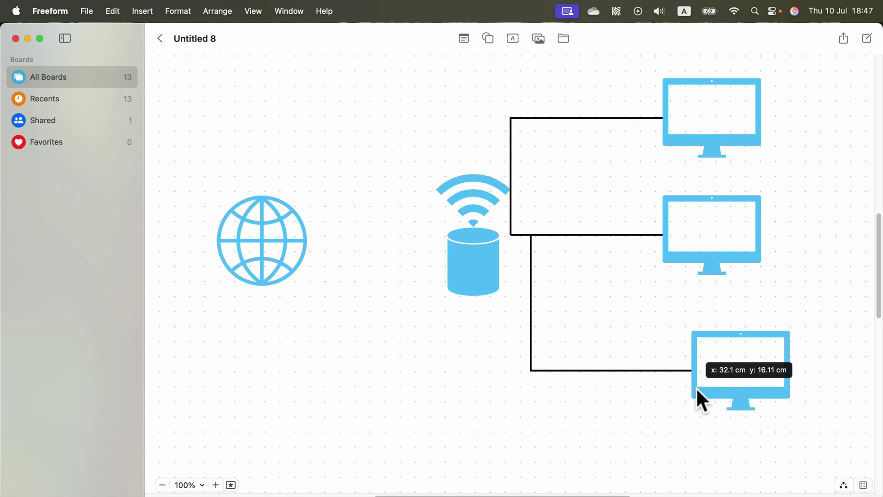
{"action": "mouse_move", "coordinate": [511, 409]}
{"action": "left_mouse_down"}
{"action": "mouse_move", "coordinate": [288, 405]}
{"action": "mouse_move", "coordinate": [671, 378]}
{"action": "left_mouse_up"}
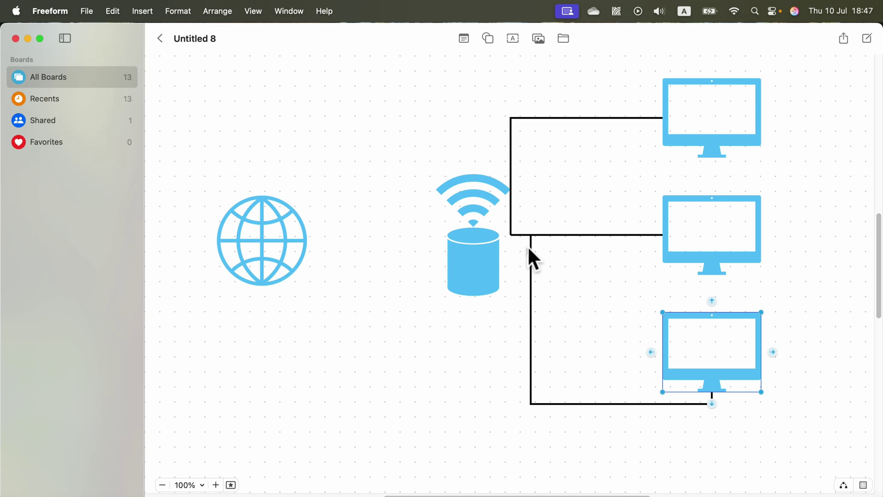
{"action": "left_click", "coordinate": [530, 262]}
{"action": "left_click_drag", "start_coordinate": [530, 359], "coordinate": [511, 357]}
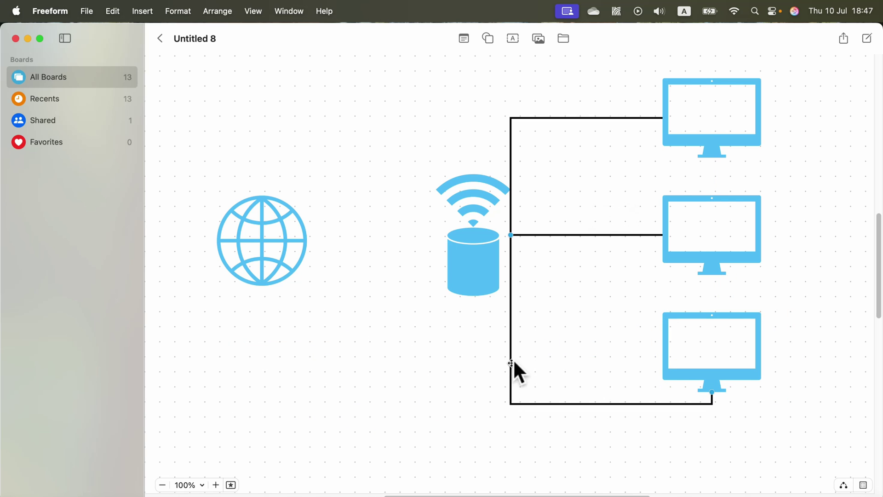
Connect the router to the globe and attach the bottom connector to the monitor's left side
{"action": "left_click", "coordinate": [494, 260]}
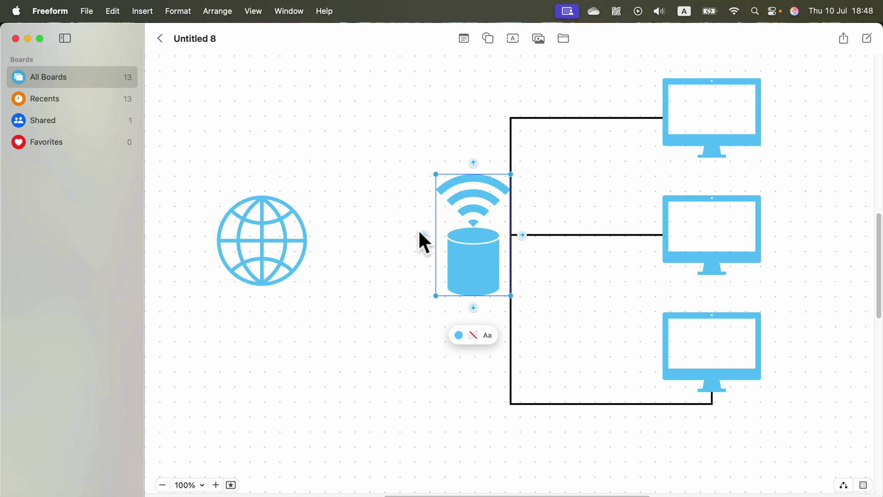
{"action": "left_click_drag", "start_coordinate": [425, 236], "coordinate": [311, 245]}
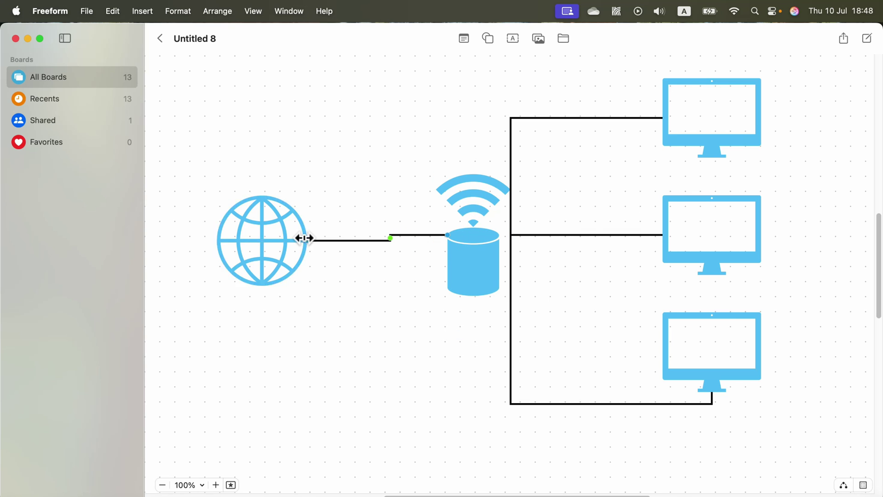
{"action": "left_click_drag", "start_coordinate": [273, 243], "coordinate": [271, 235]}
{"action": "left_click", "coordinate": [360, 368]}
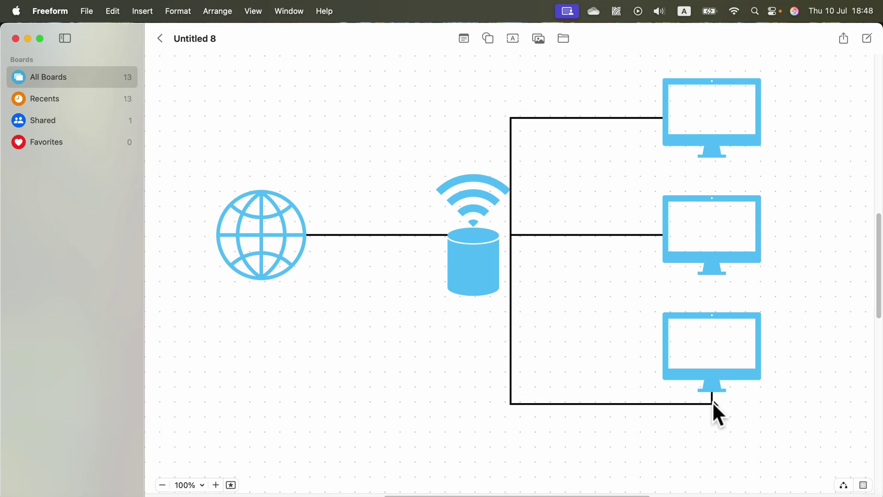
{"action": "left_click_drag", "start_coordinate": [711, 397], "coordinate": [663, 352]}
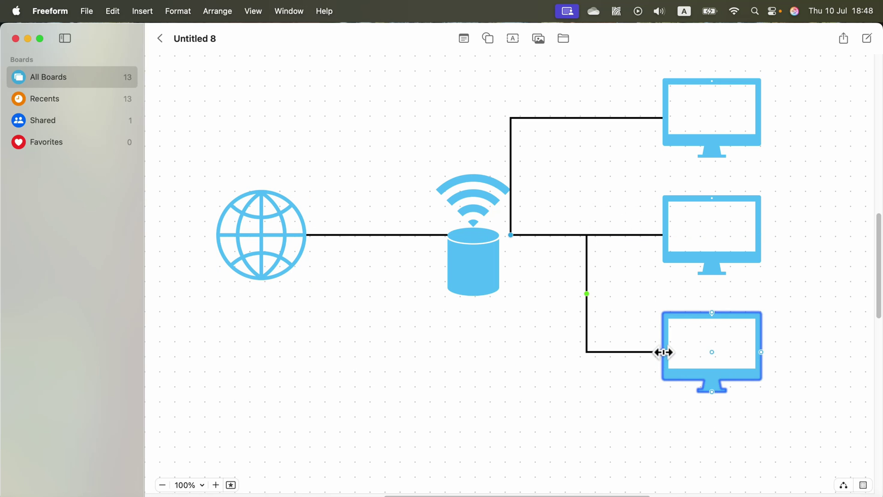
{"action": "mouse_move", "coordinate": [586, 295]}
{"action": "left_mouse_down"}
{"action": "mouse_move", "coordinate": [550, 327]}
{"action": "mouse_move", "coordinate": [511, 325]}
{"action": "left_mouse_up"}
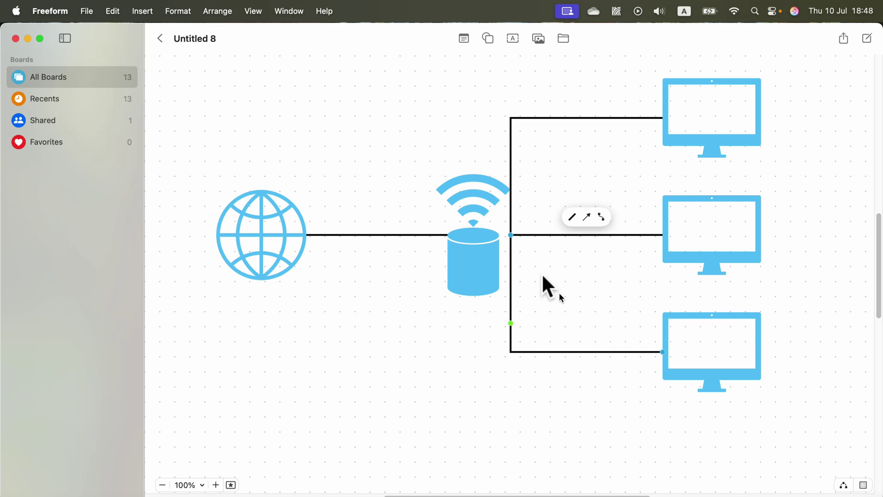
Fill the router icon black
{"action": "left_click", "coordinate": [481, 262]}
{"action": "left_click", "coordinate": [458, 334]}
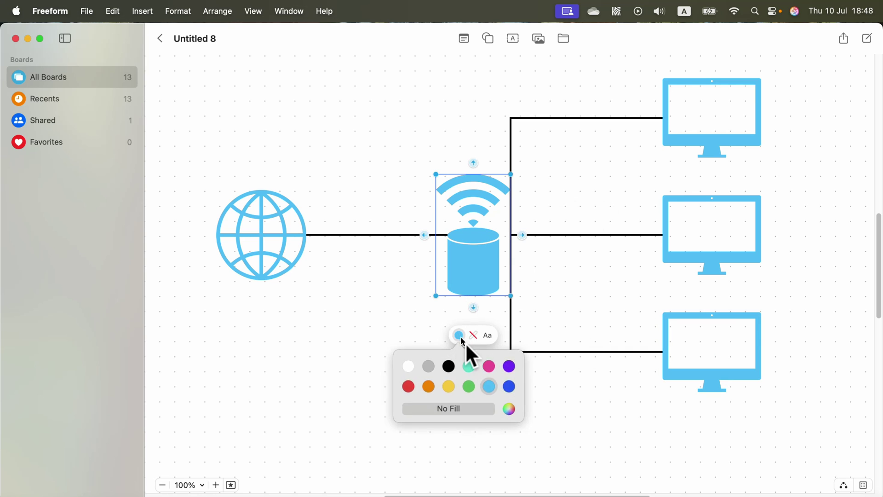
{"action": "left_click", "coordinate": [448, 365]}
Fill the globe icon green
{"action": "left_click", "coordinate": [281, 268]}
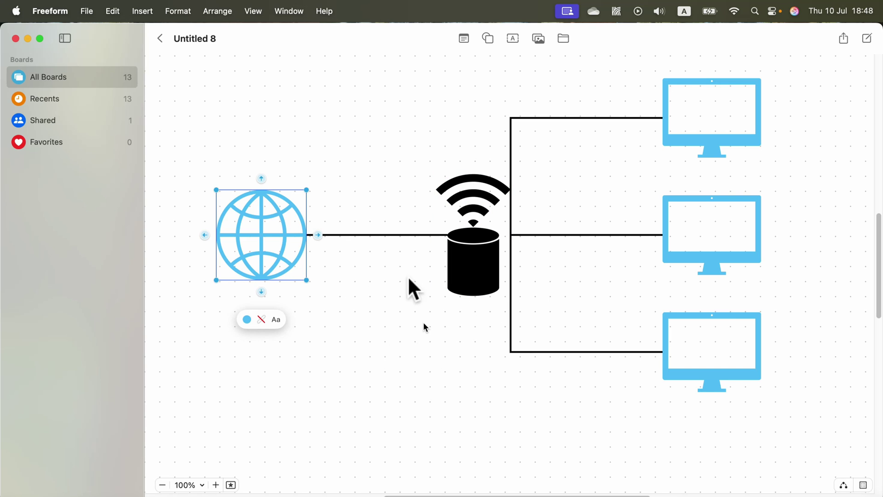
{"action": "left_click", "coordinate": [246, 319]}
{"action": "left_click", "coordinate": [256, 369]}
{"action": "left_click", "coordinate": [413, 384]}
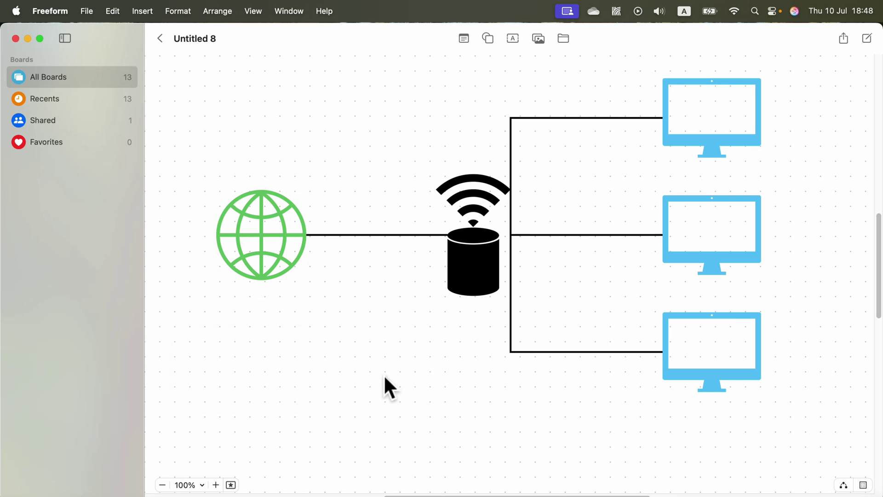
Check the File menu without exporting, then capture the whole diagram as a screenshot
{"action": "left_click", "coordinate": [87, 11]}
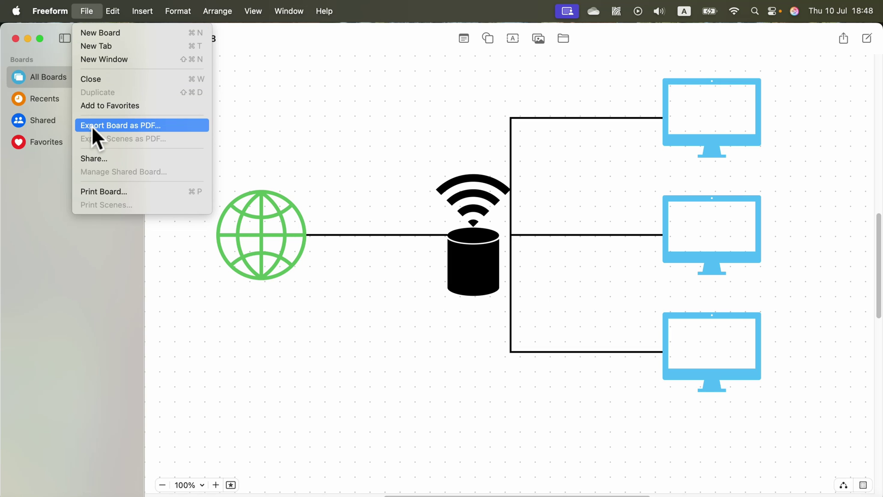
{"action": "left_click", "coordinate": [322, 67]}
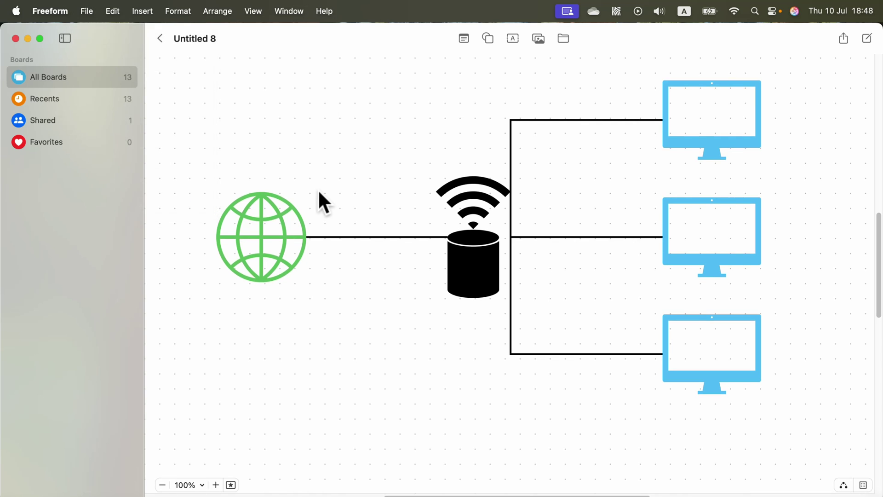
{"action": "scroll", "coordinate": [318, 189], "scroll_direction": "up", "scroll_amount": 2}
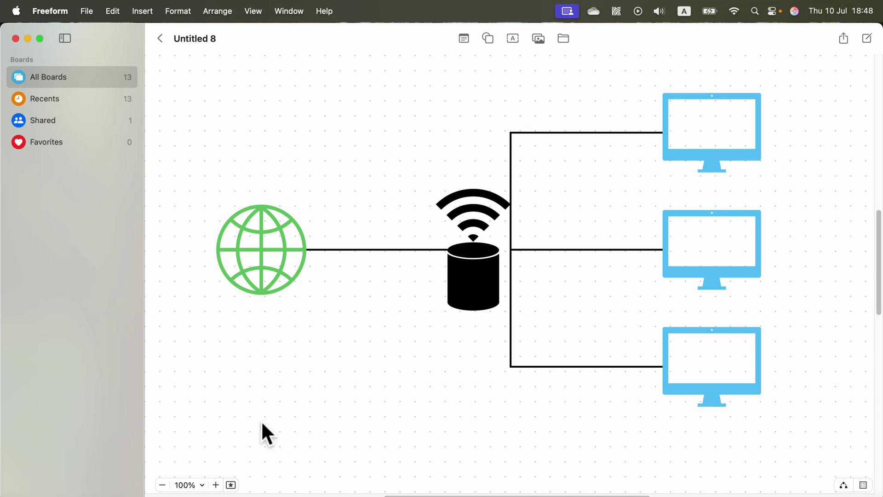
{"action": "key", "text": "super+shift+4"}
{"action": "left_click_drag", "start_coordinate": [185, 64], "coordinate": [806, 457]}
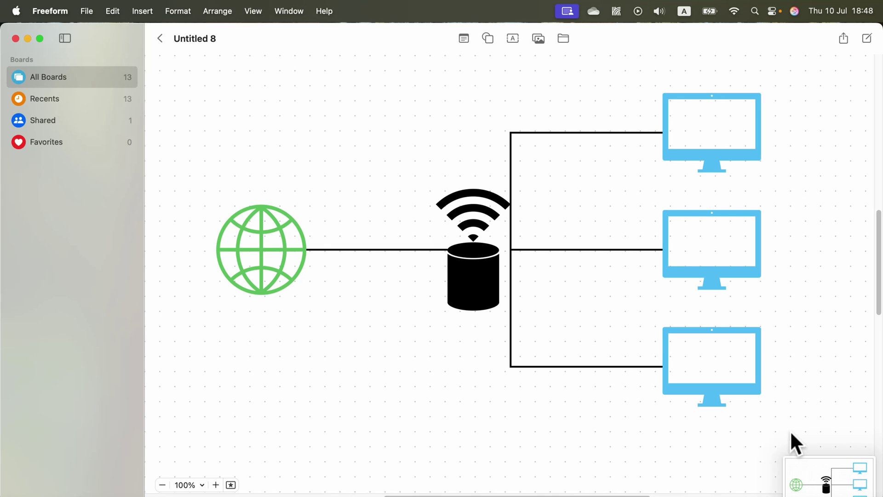
Look over the canvas context menu and the board's Share options, closing both unchanged
{"action": "right_click", "coordinate": [366, 170]}
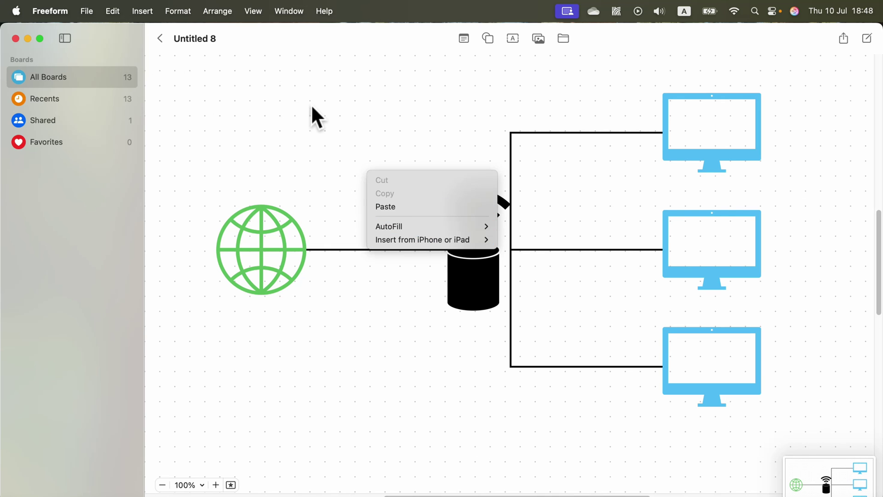
{"action": "left_click", "coordinate": [810, 228]}
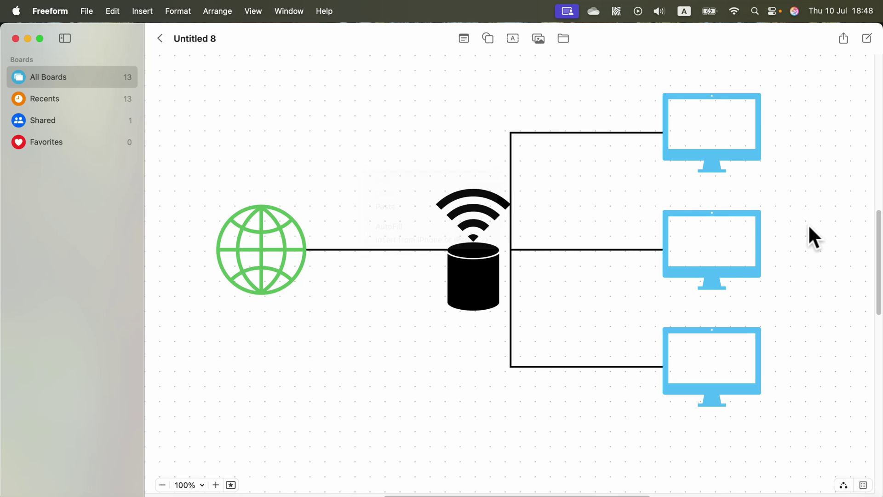
{"action": "left_click", "coordinate": [844, 40]}
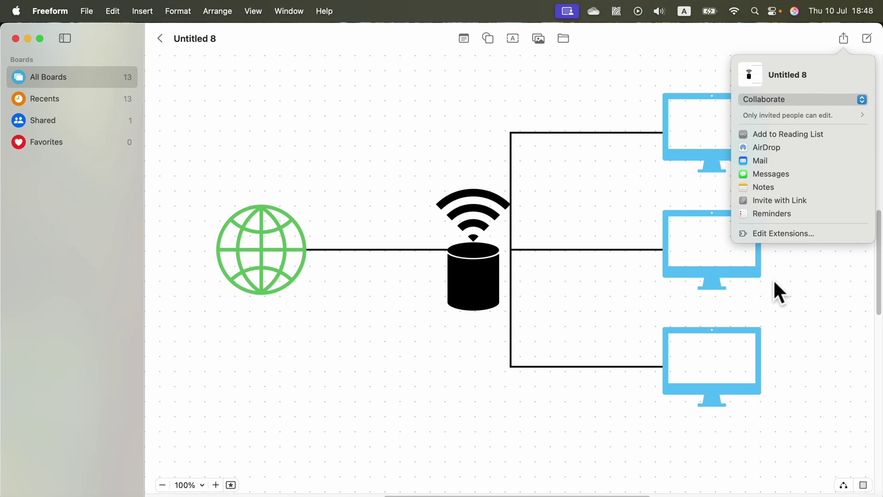
{"action": "left_click", "coordinate": [376, 98]}
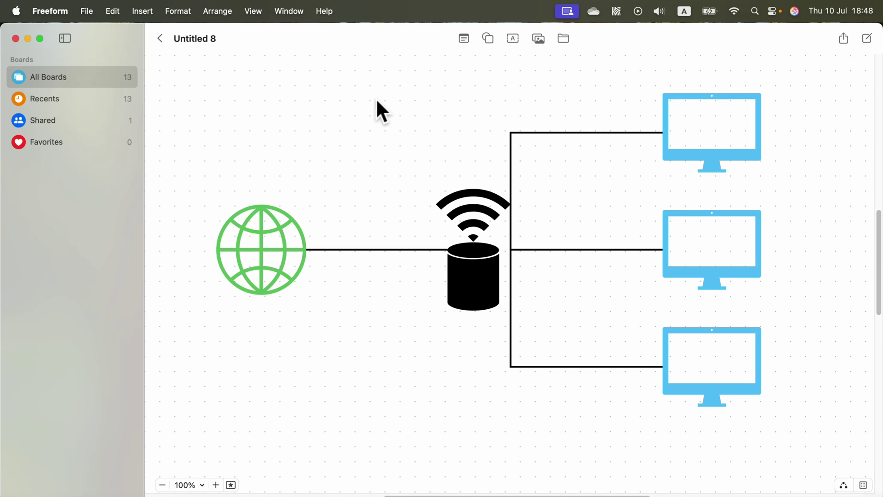